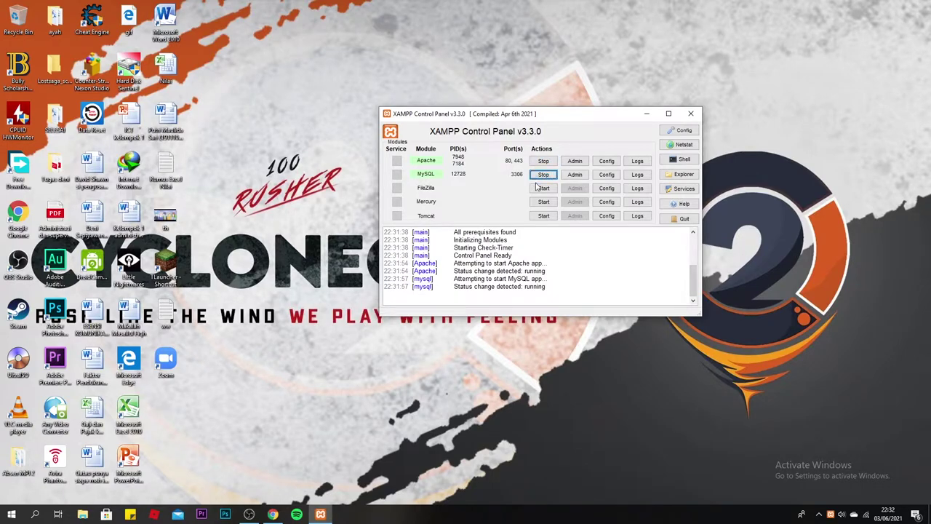
With Apache and MySQL running, bring the Chrome window showing the XAMPP homepage forward
click(272, 514)
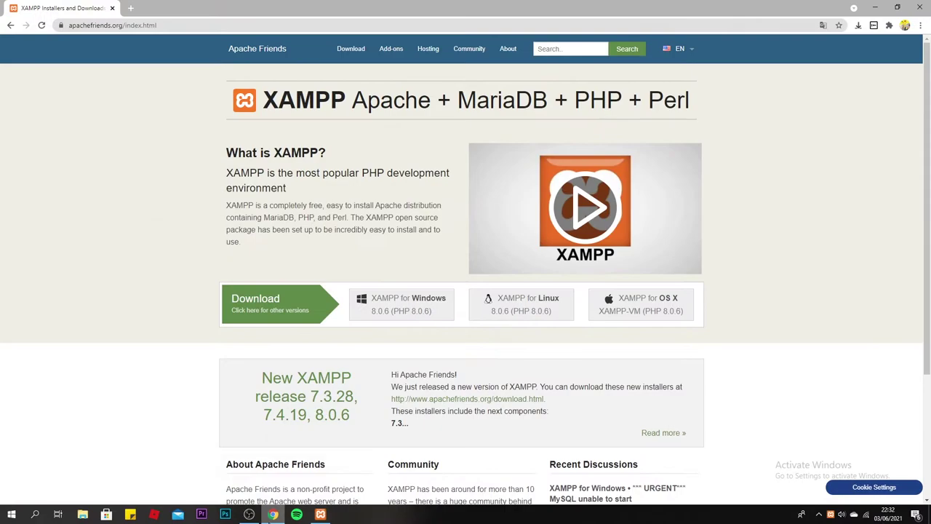
Open localhost/xampp in a new tab and go from the XAMPP dashboard to phpMyAdmin
click(131, 8)
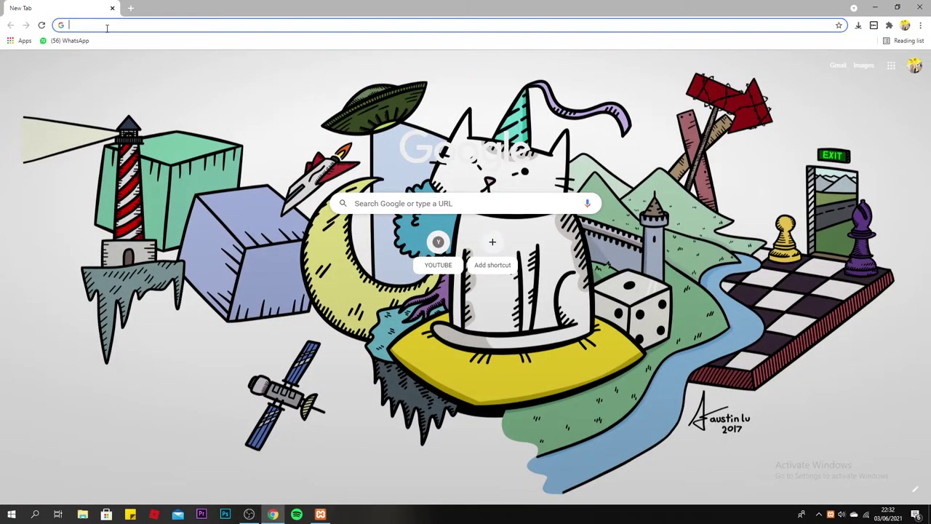
text(localh)
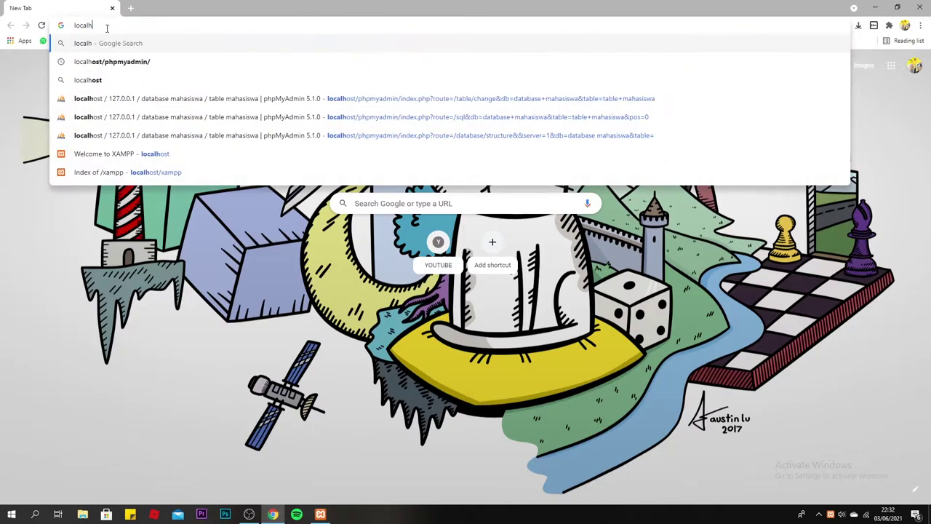
text(ost/xampp)
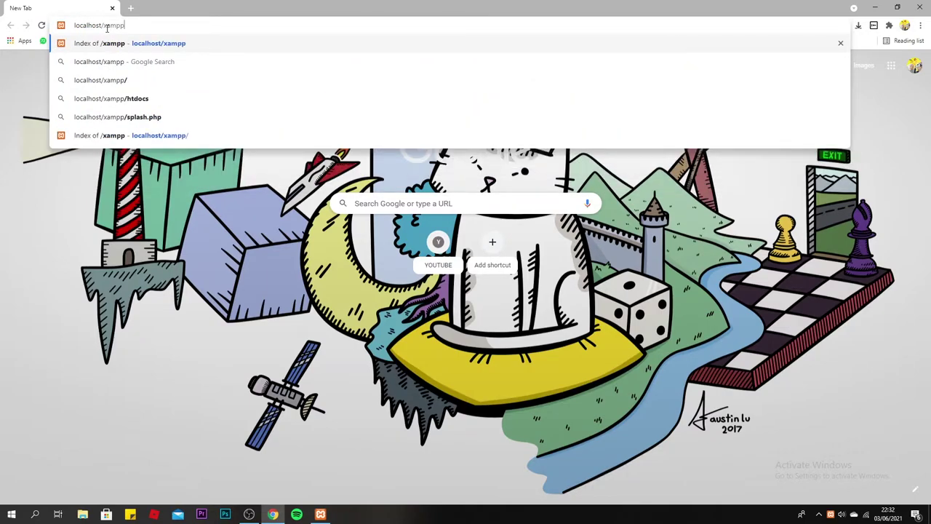
key(Return)
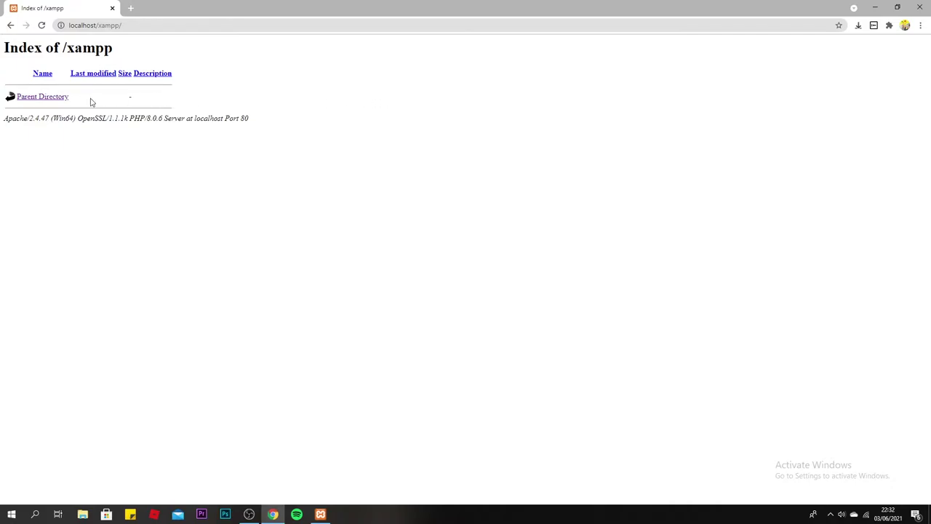
click(55, 102)
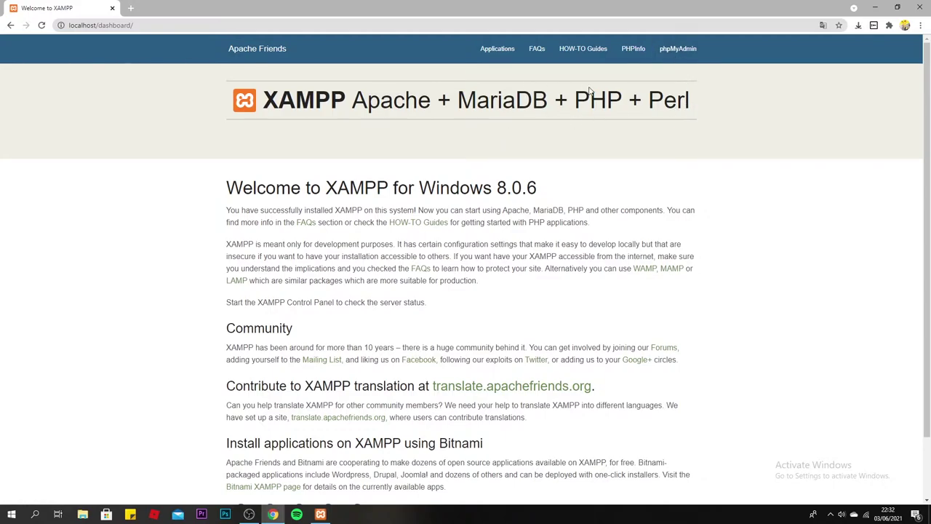
click(679, 60)
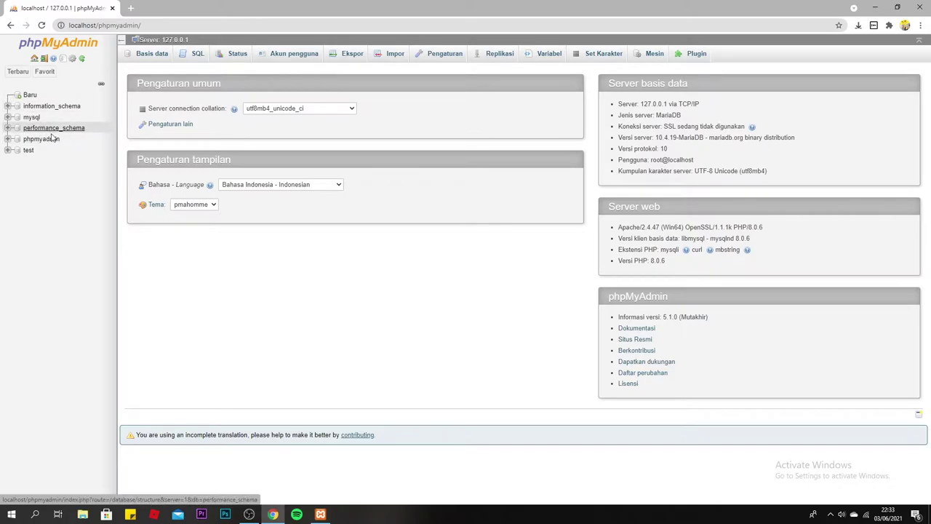
Create a new database named 'Database Mahasiswa'
click(29, 95)
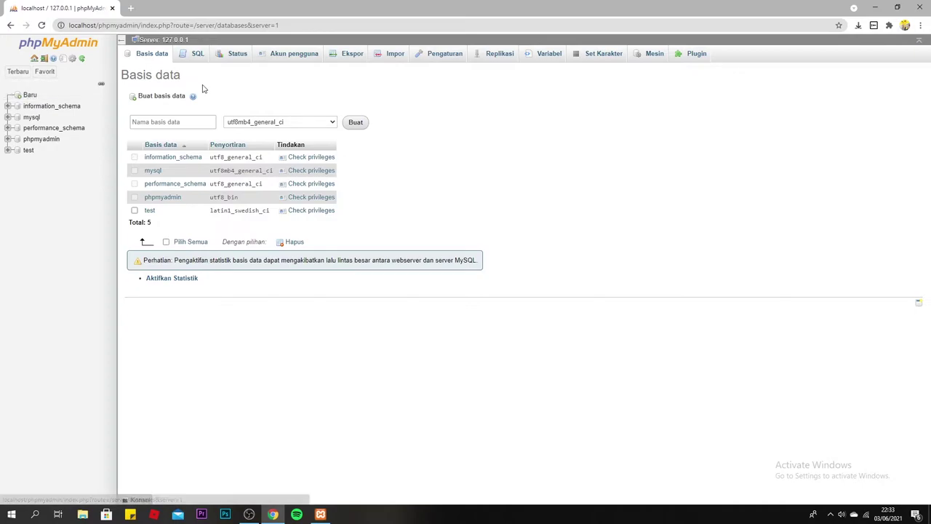
click(191, 120)
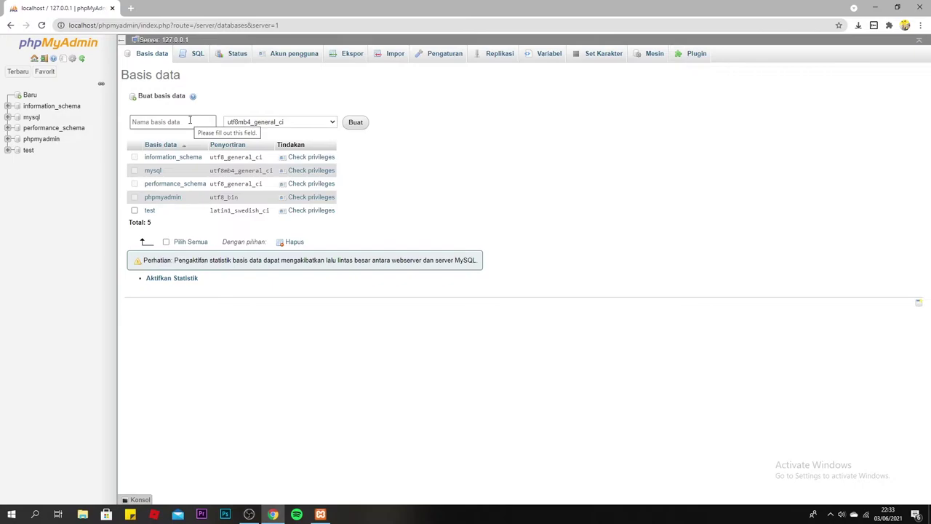
text(Da)
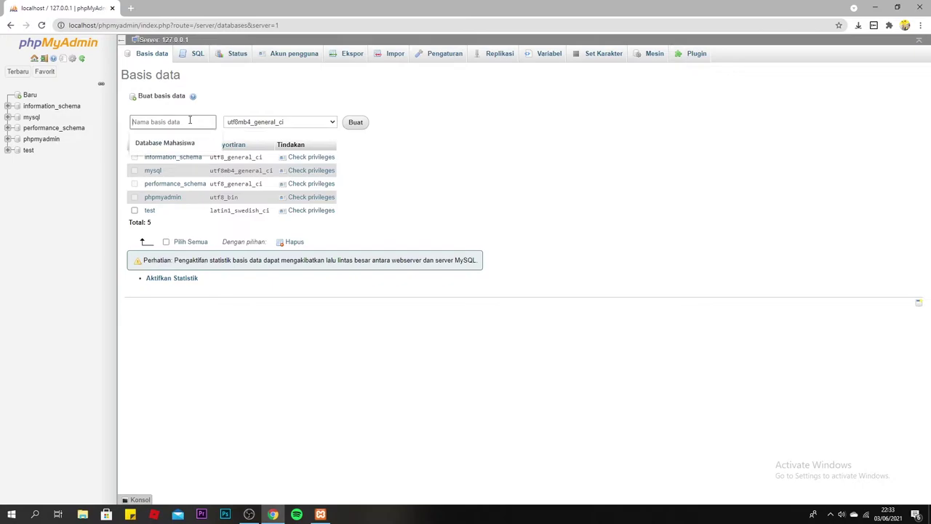
text(ta)
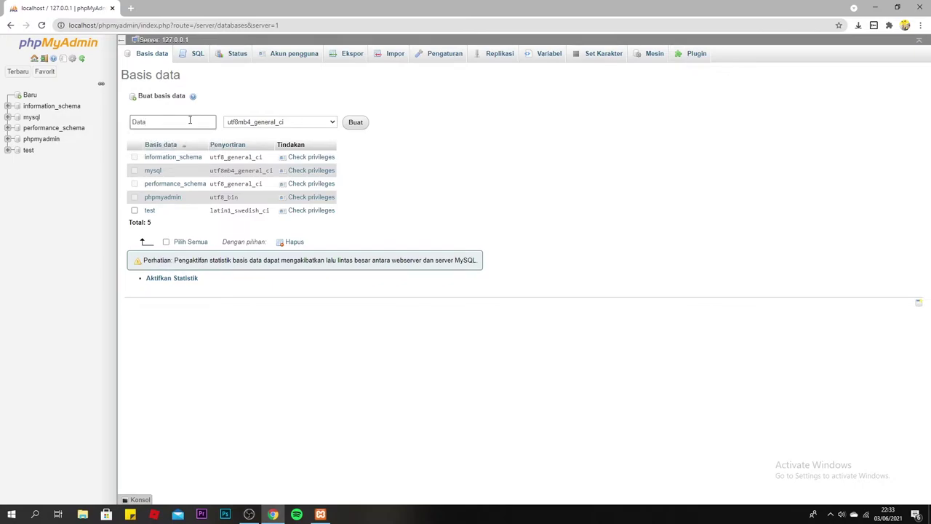
key(BackSpace)
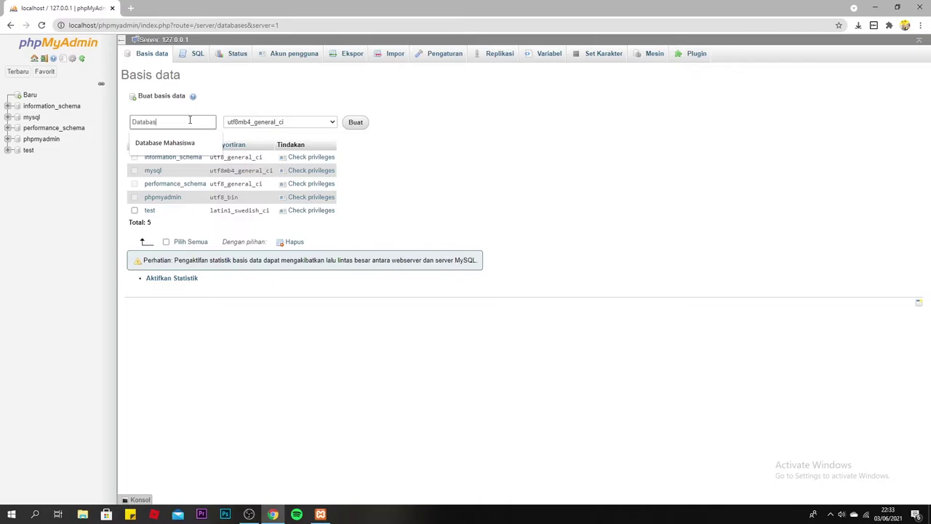
text(base Mahasiswa)
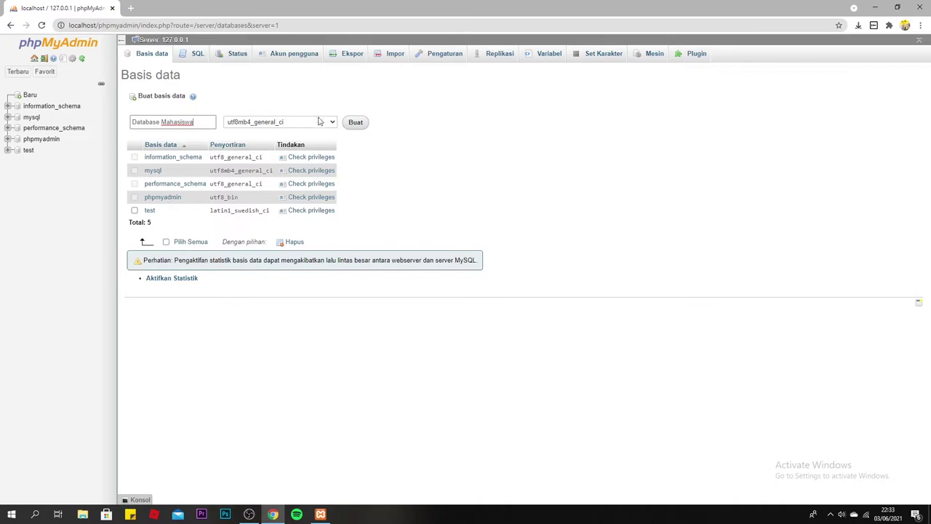
click(355, 123)
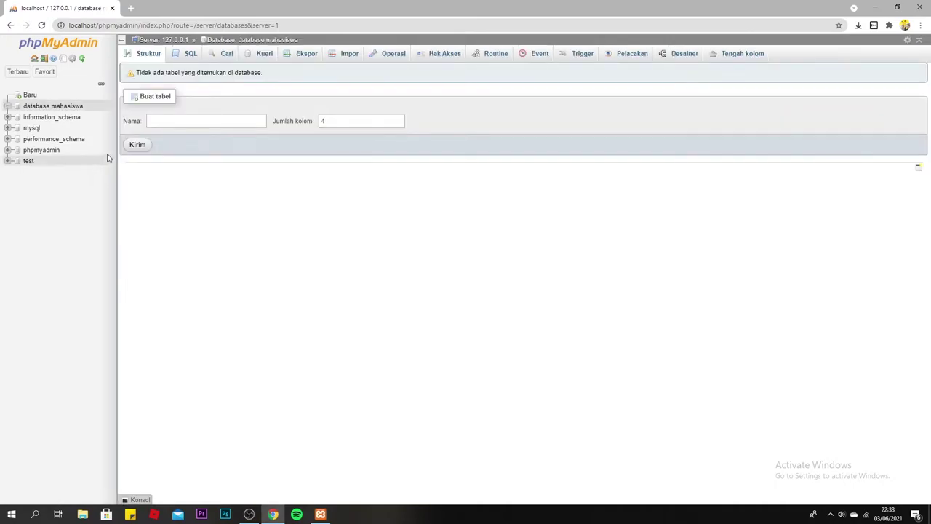
Start a new table named 'Table Mahasiswa' with 5 columns
click(335, 123)
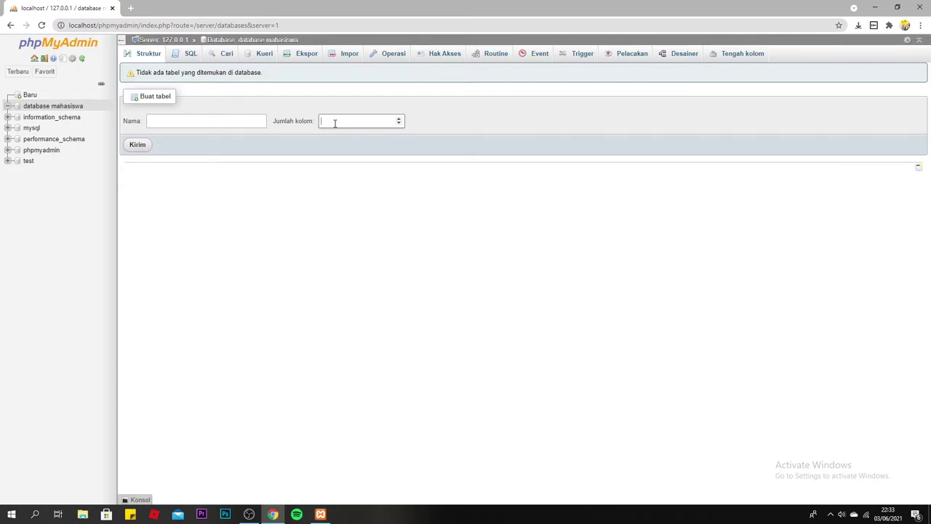
text(5)
click(183, 120)
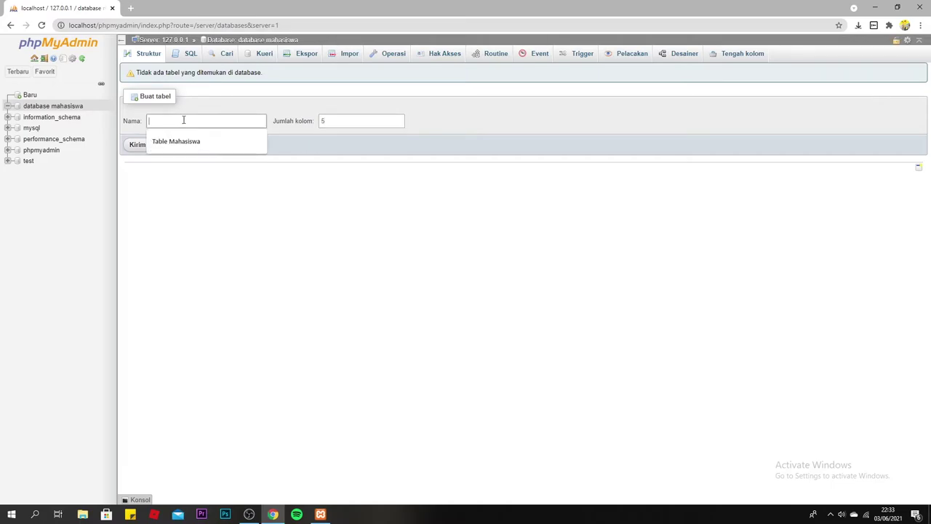
click(187, 141)
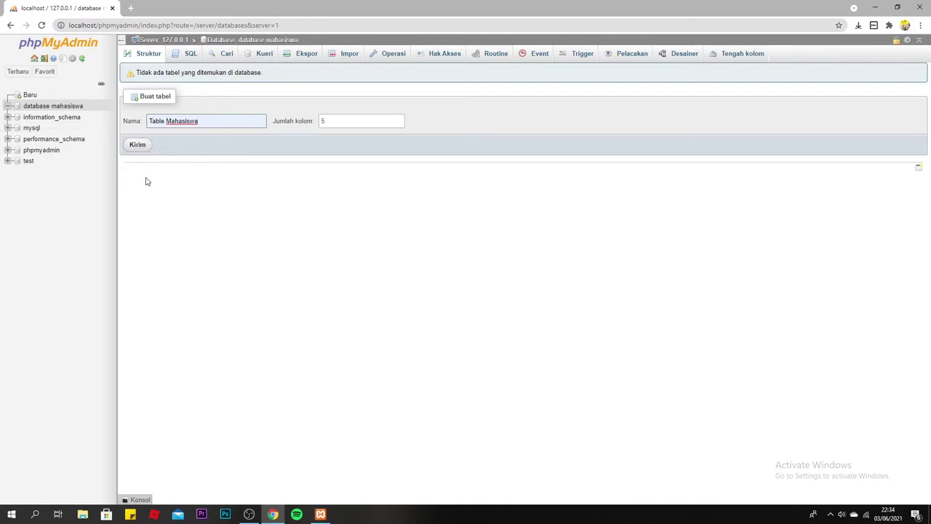
click(138, 147)
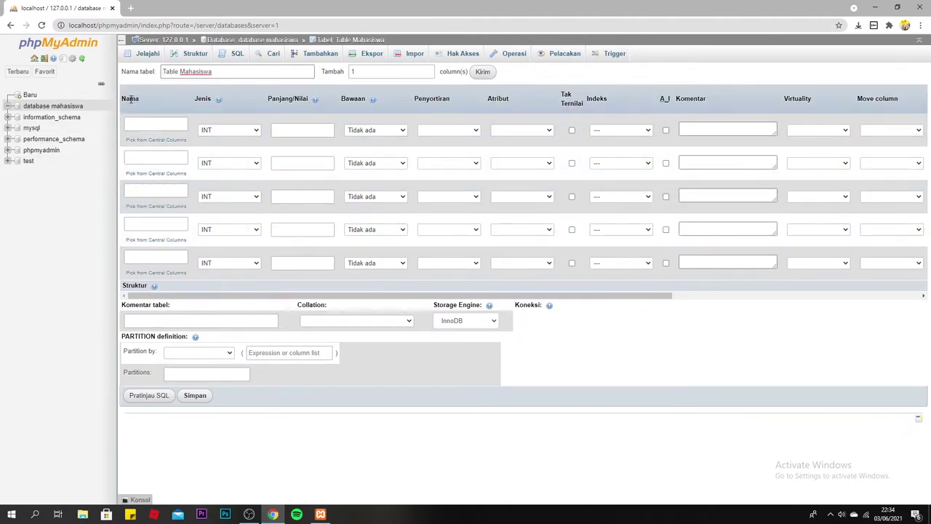
Name the columns Nama, NIM, Program Studi, Tahun Angkatan and Alamat
click(148, 124)
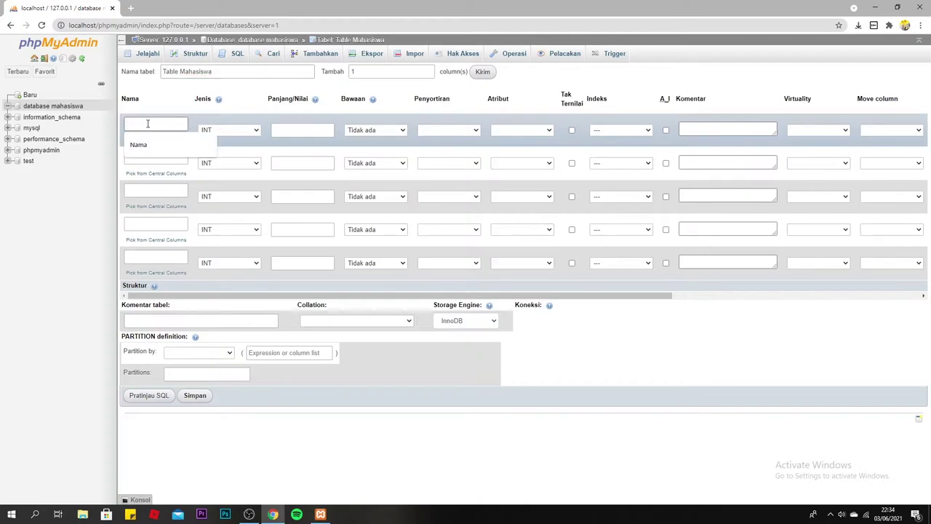
text(Nama)
click(150, 158)
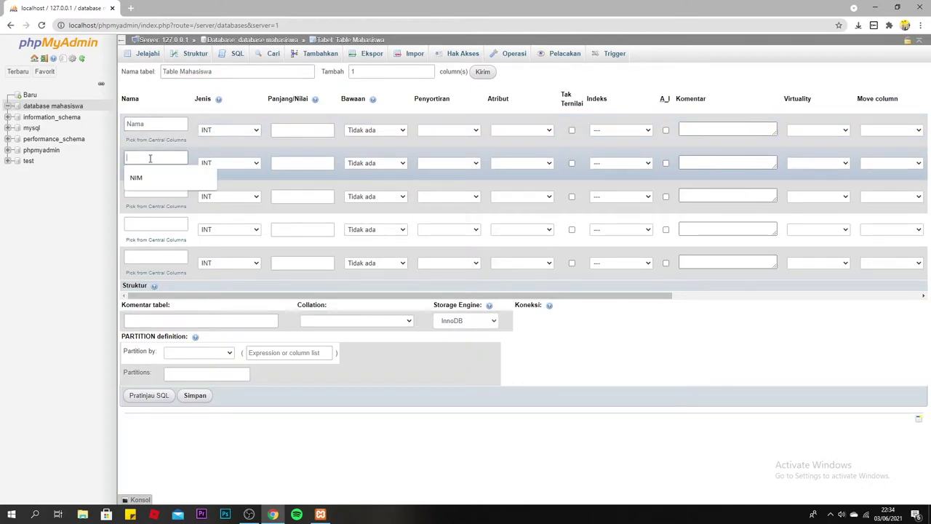
text(NIM)
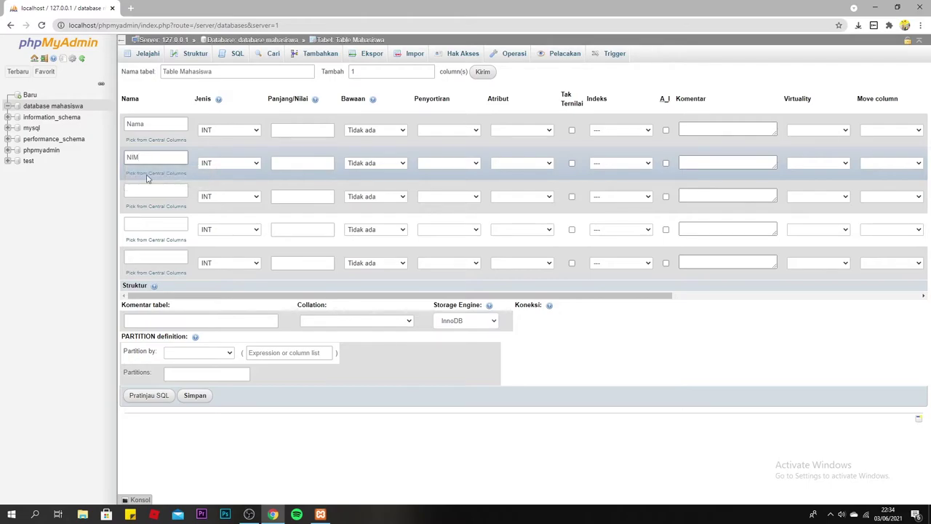
click(149, 192)
text(Po)
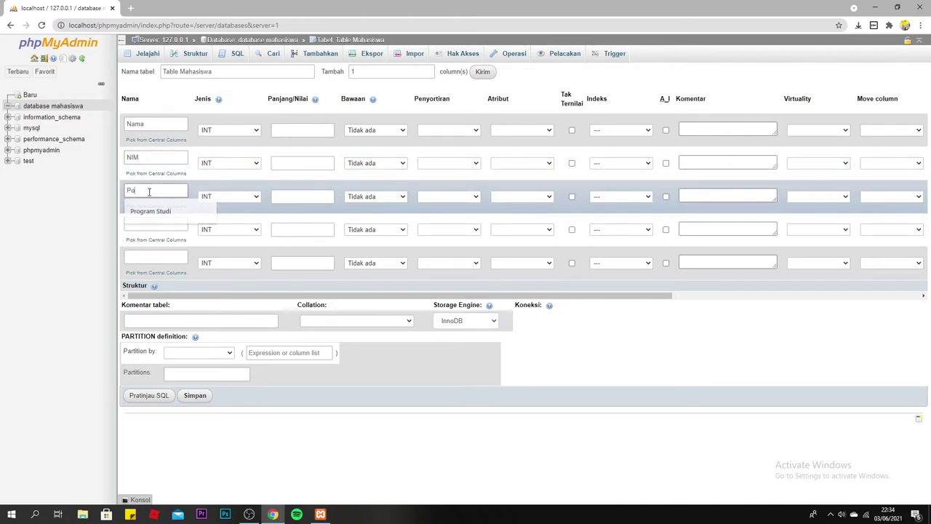
key(BackSpace)
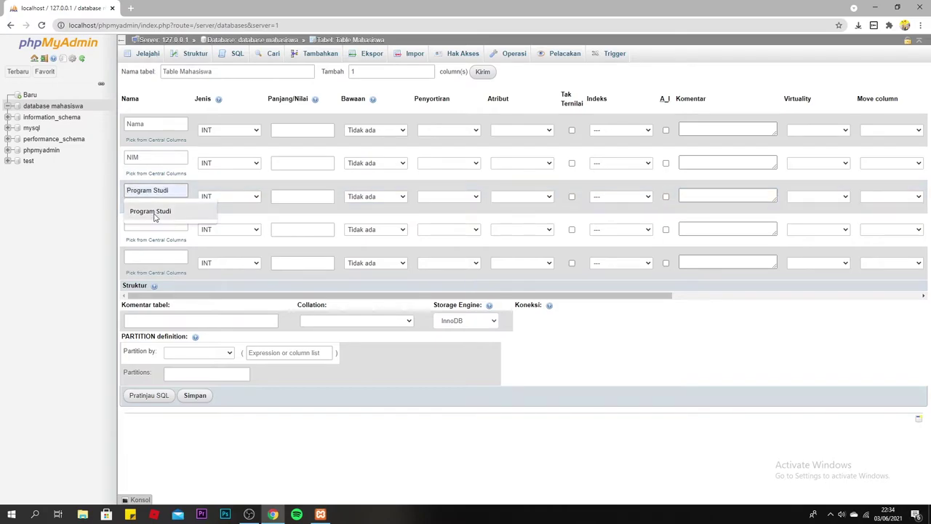
click(152, 211)
click(151, 222)
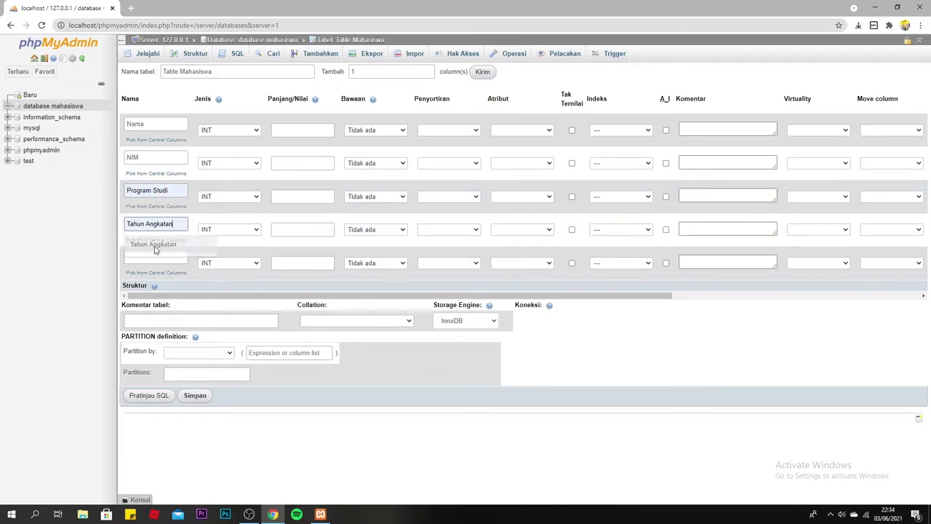
click(154, 245)
click(155, 255)
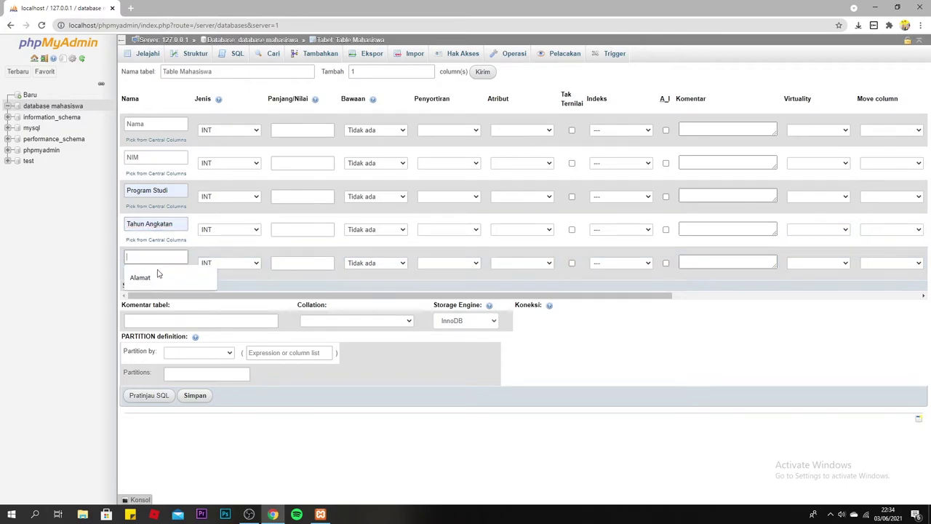
click(158, 275)
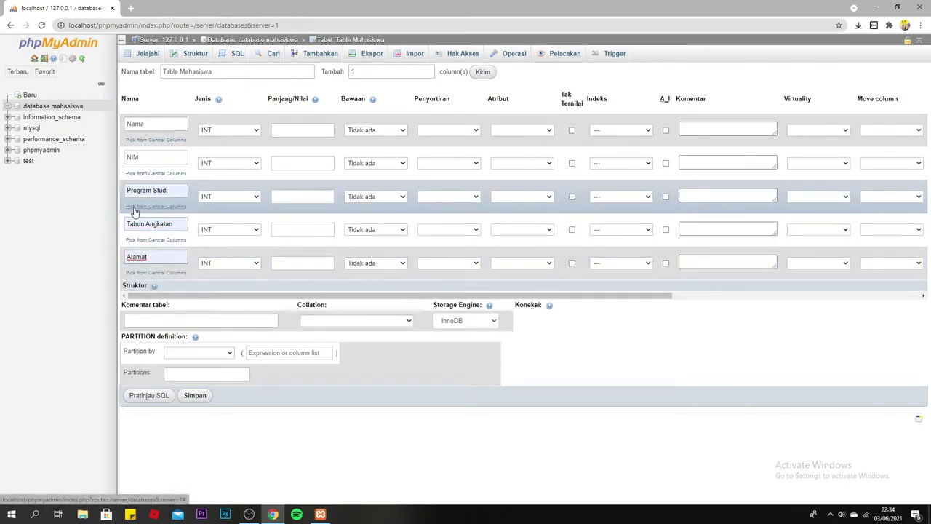
click(230, 133)
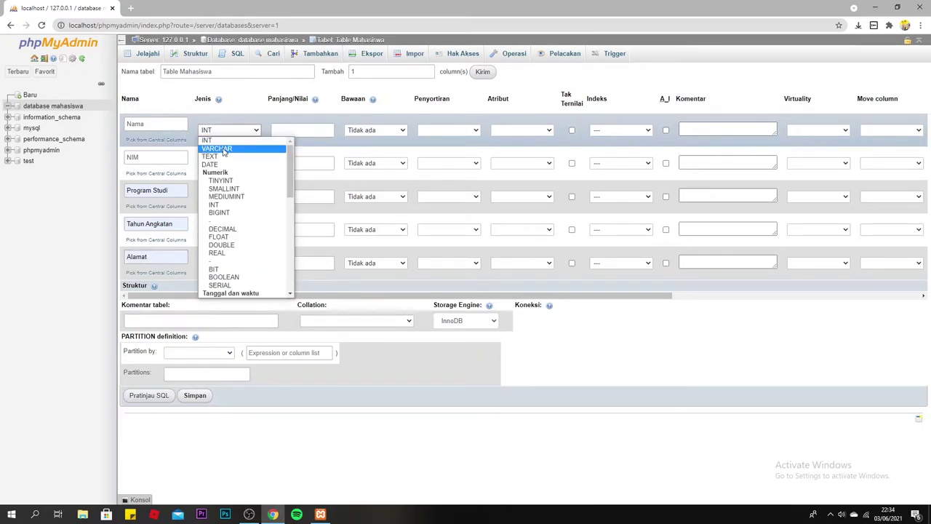
Set the data type of all five columns to VARCHAR
click(225, 148)
click(225, 166)
click(228, 181)
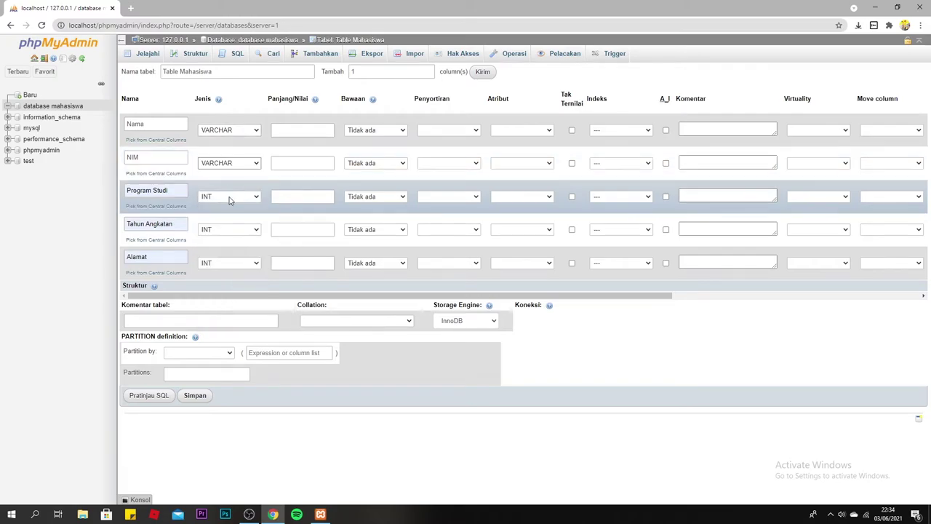
click(230, 197)
click(233, 218)
click(227, 229)
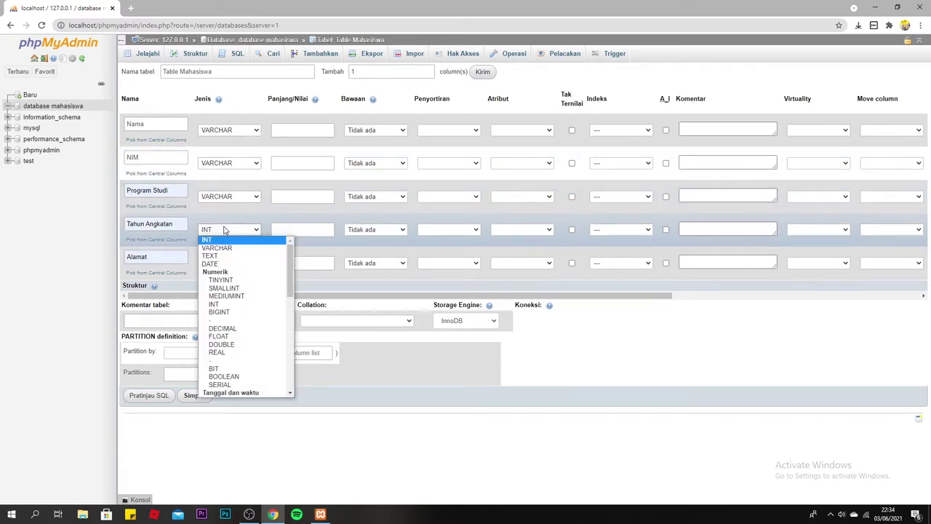
click(236, 248)
click(228, 263)
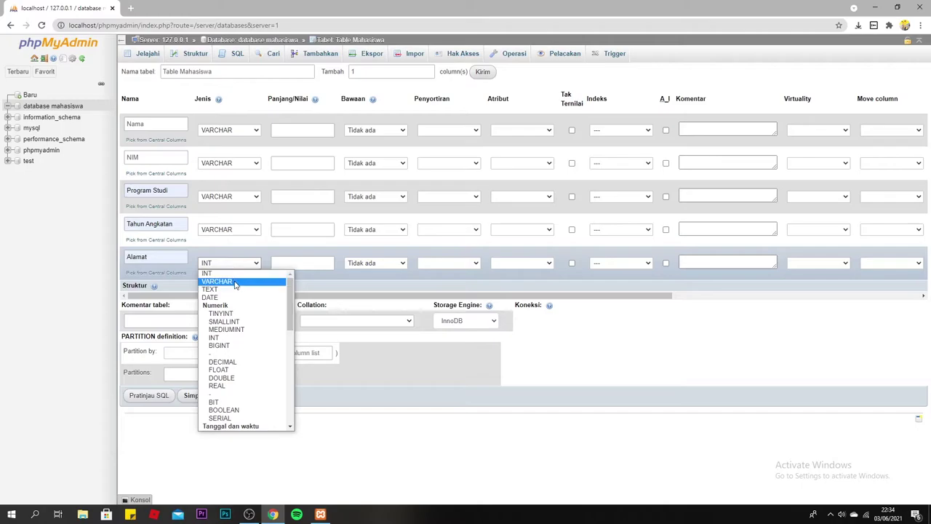
click(236, 283)
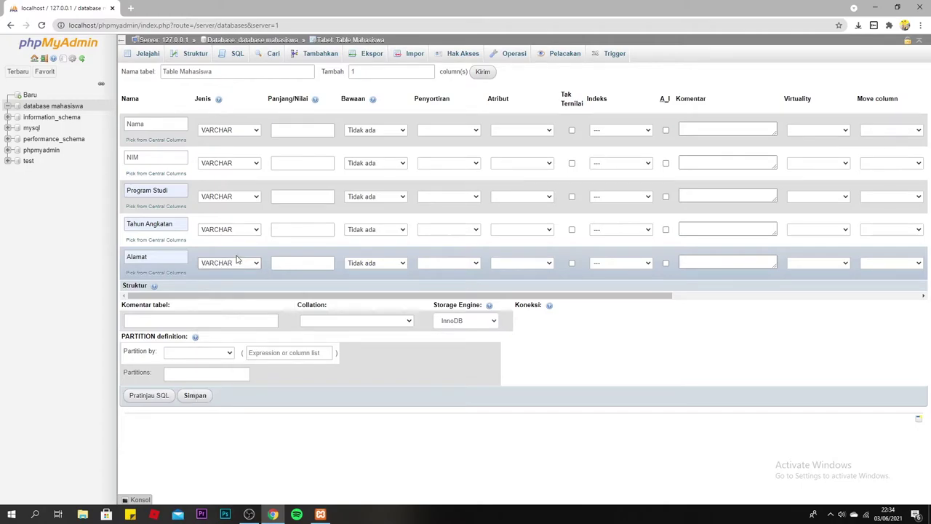
Enter lengths 30, 10, 30, 4 and 250 for the five columns
click(287, 130)
text(3)
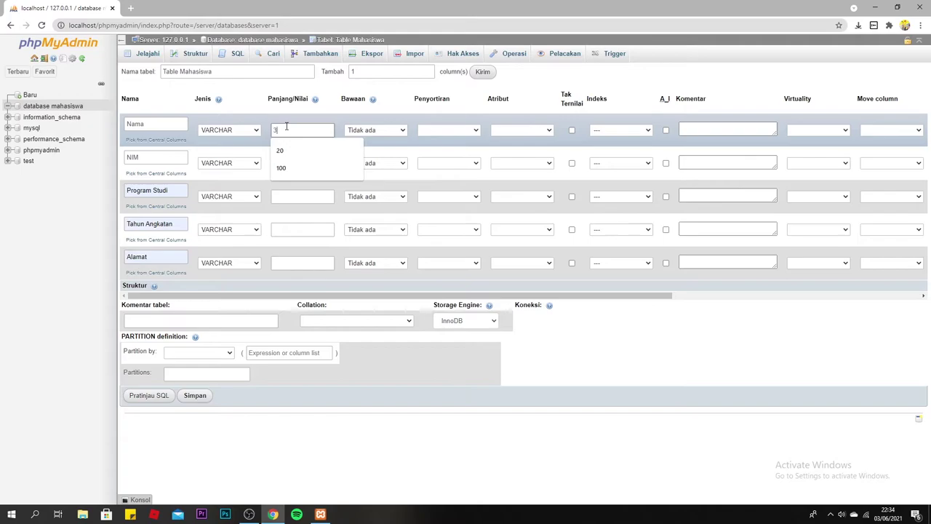
text(0)
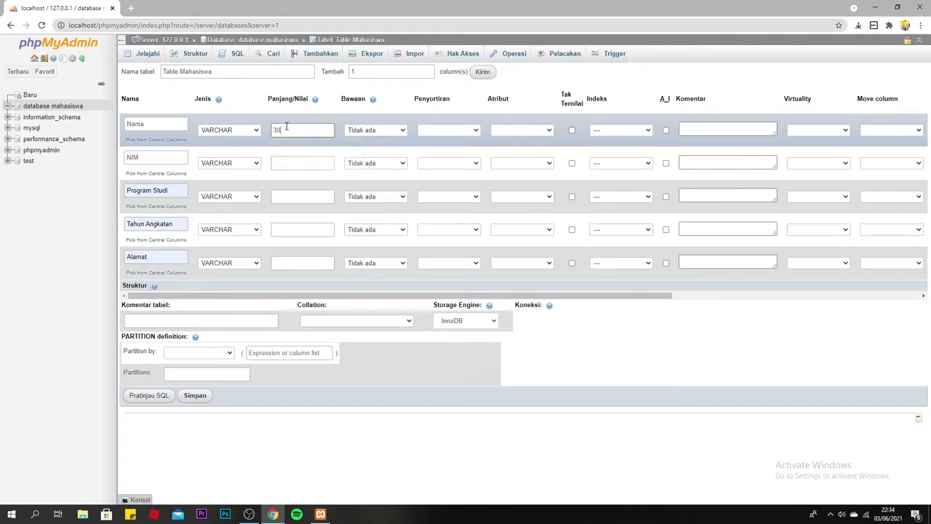
click(298, 163)
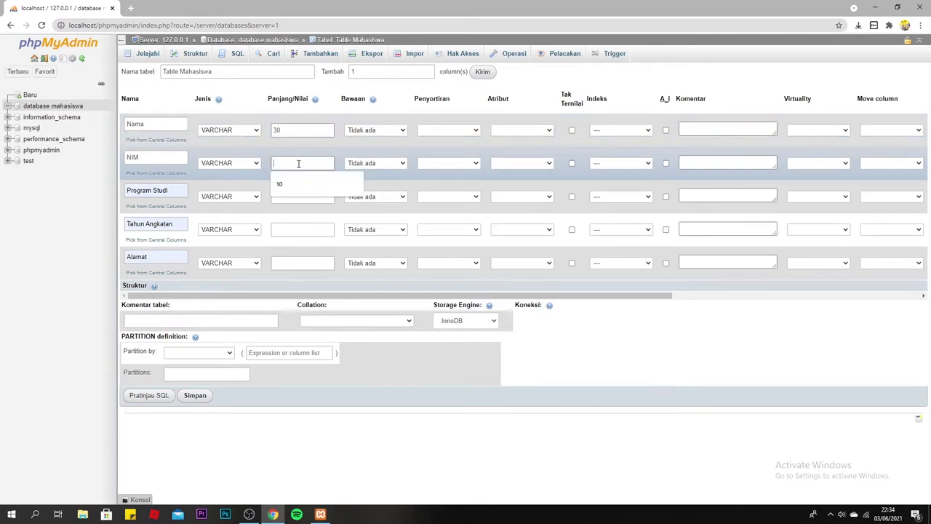
text(10)
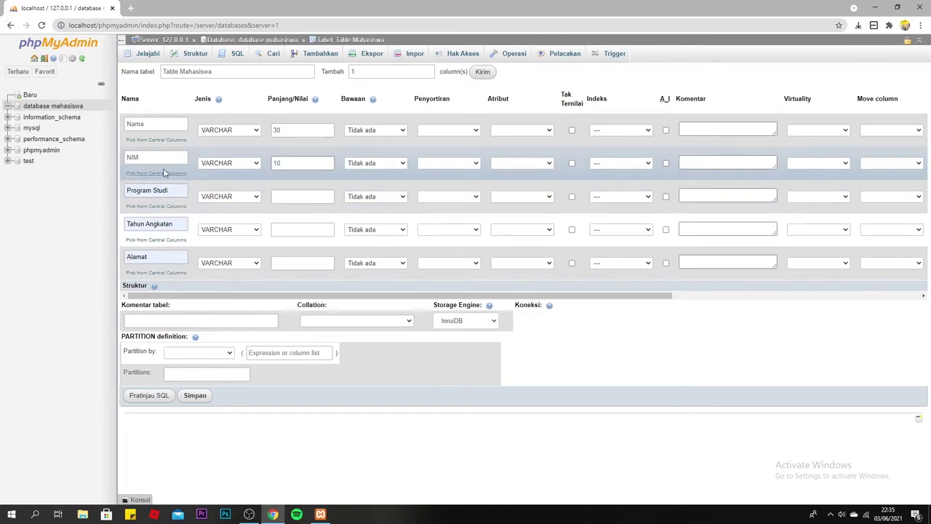
click(293, 199)
click(298, 199)
text(30)
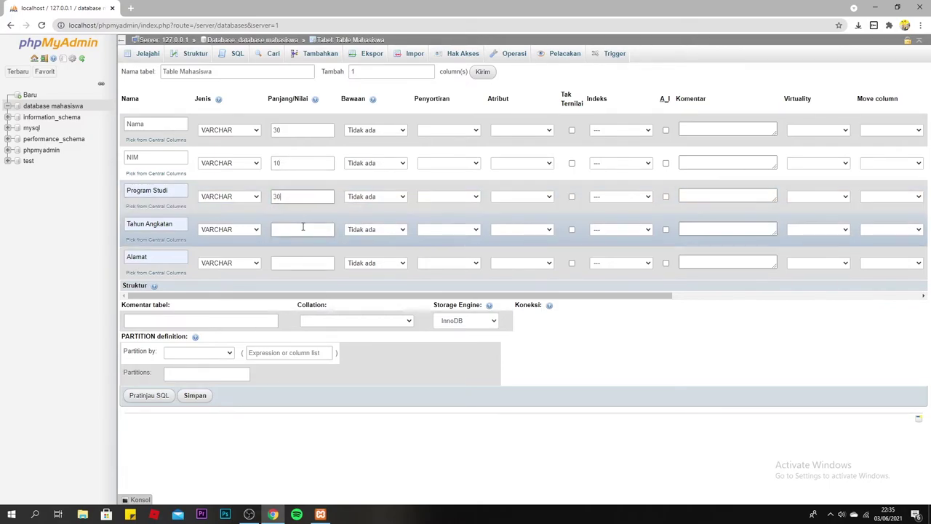
click(277, 230)
text(4)
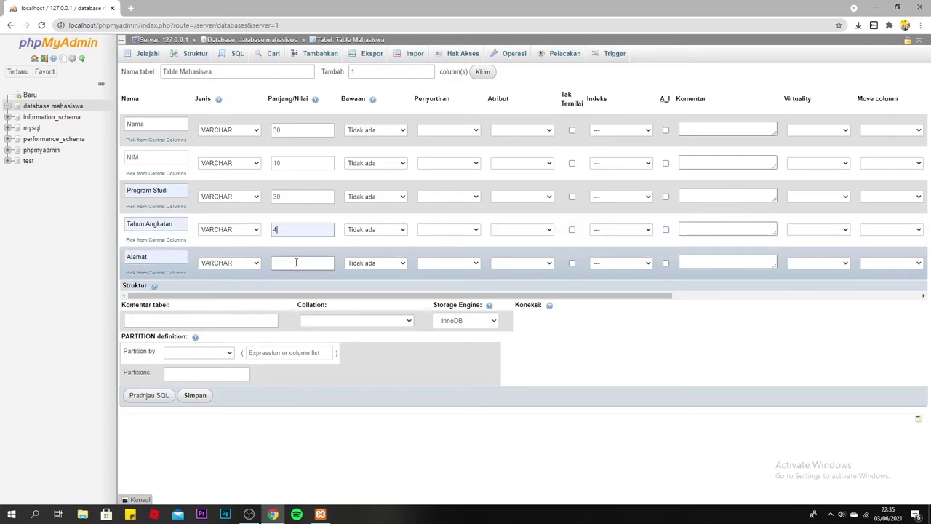
click(289, 264)
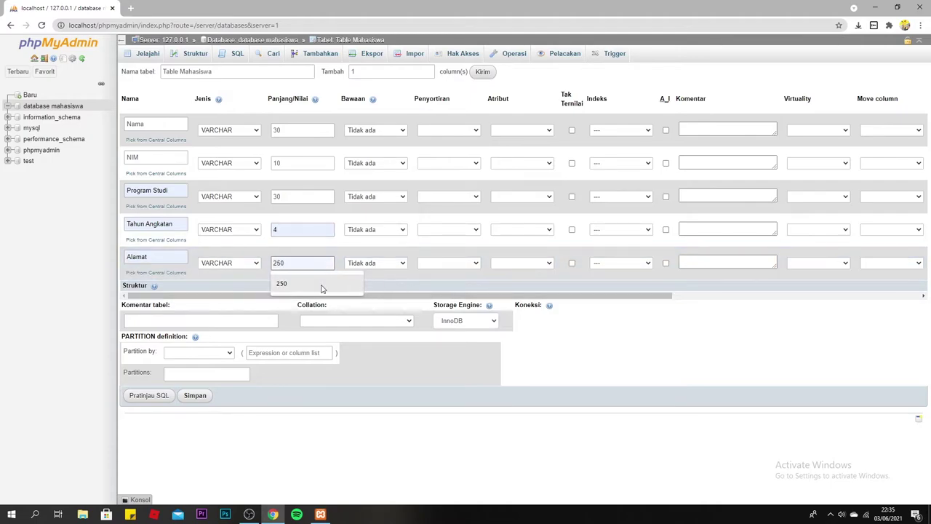
click(328, 292)
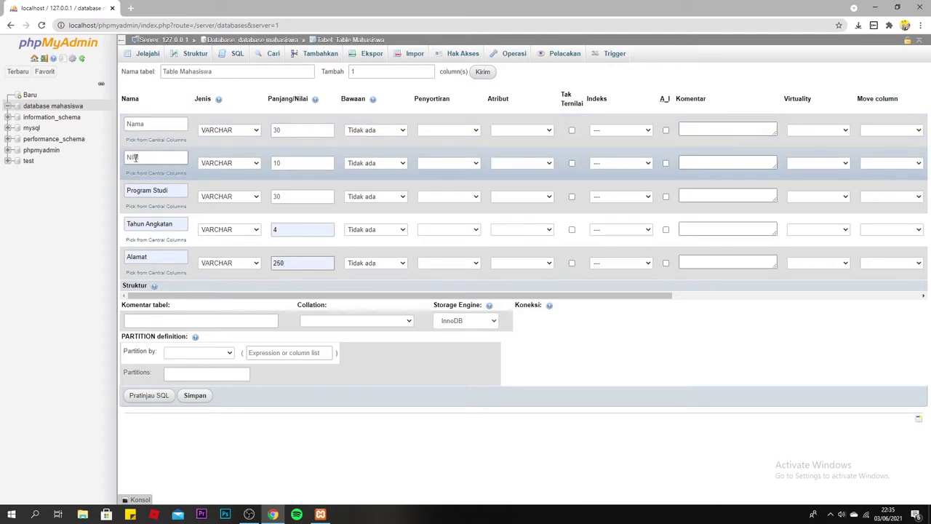
Set NIM's index to PRIMARY, confirm it, and save the table structure
click(618, 164)
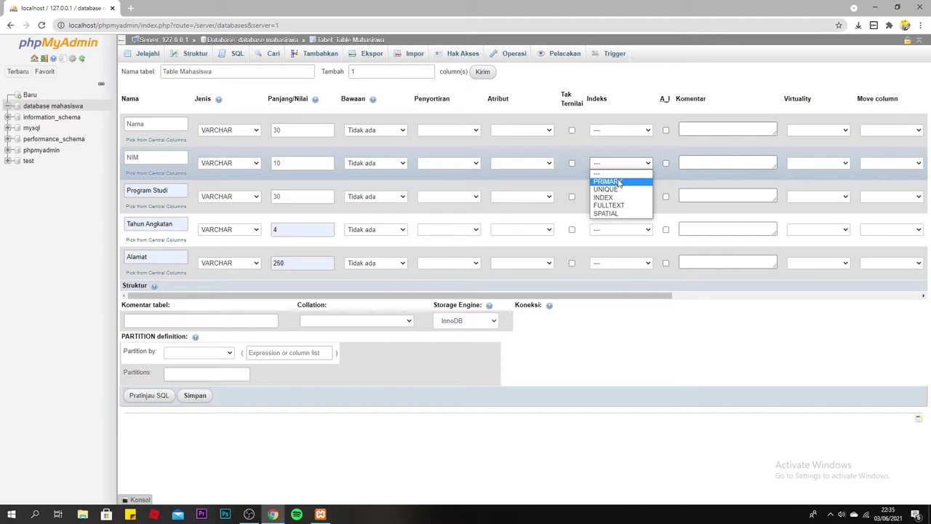
click(617, 181)
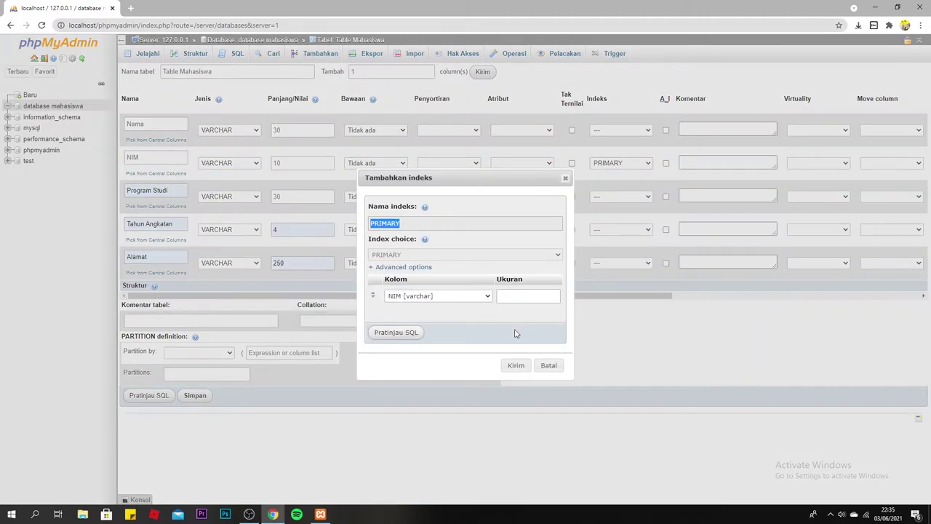
click(516, 369)
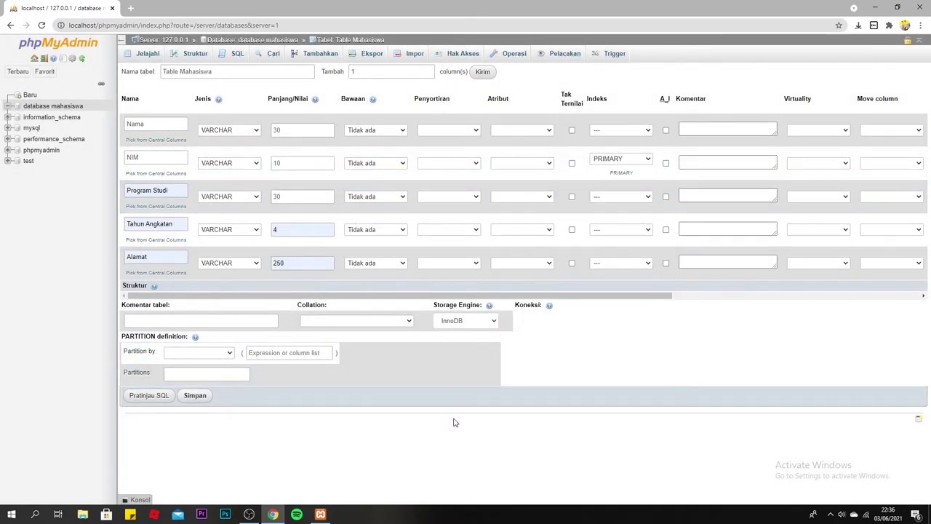
click(190, 402)
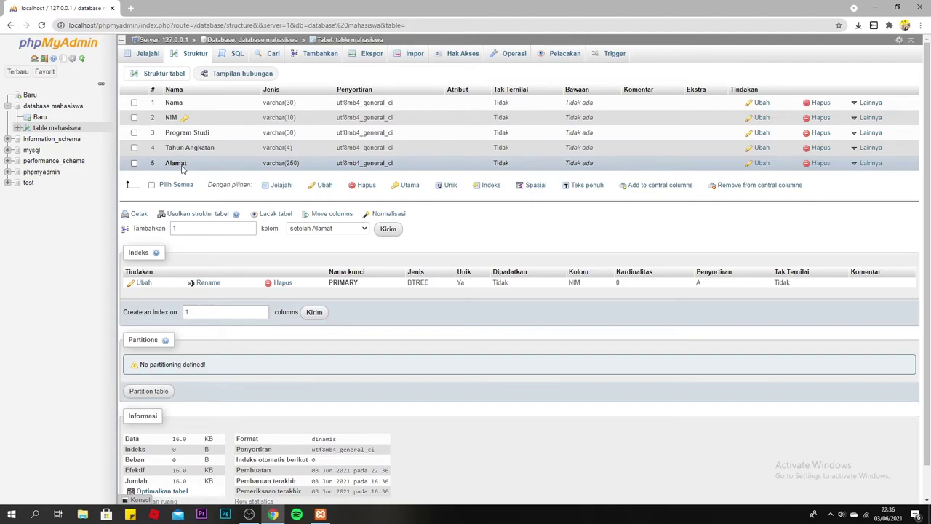
Fill the first student's name, NIM, Program Studi 'Manajemen Pendidikan Islam' and year 2019
click(317, 56)
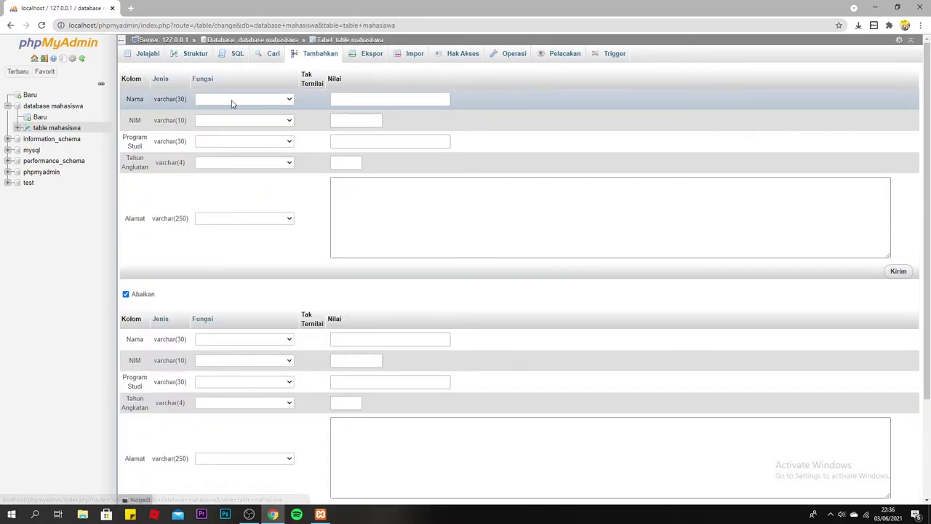
click(341, 99)
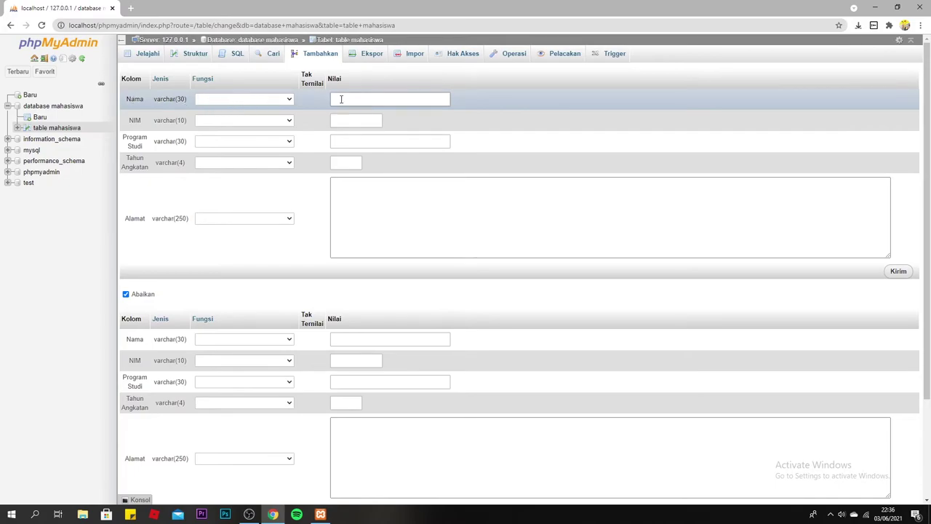
click(348, 120)
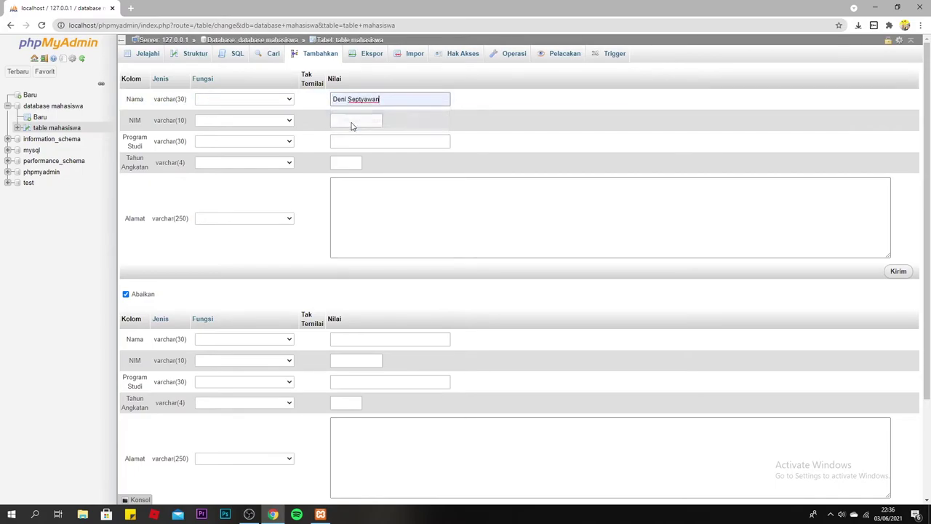
click(353, 120)
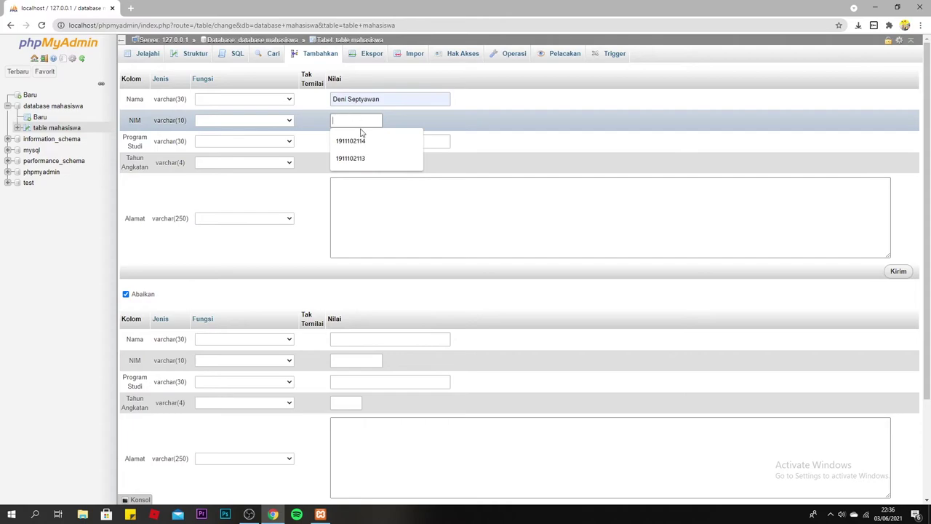
click(361, 141)
click(360, 139)
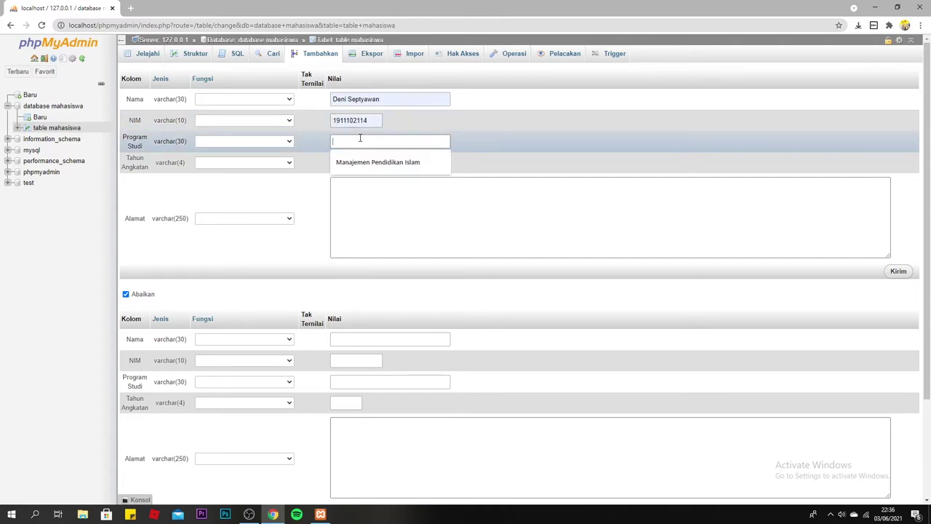
click(369, 166)
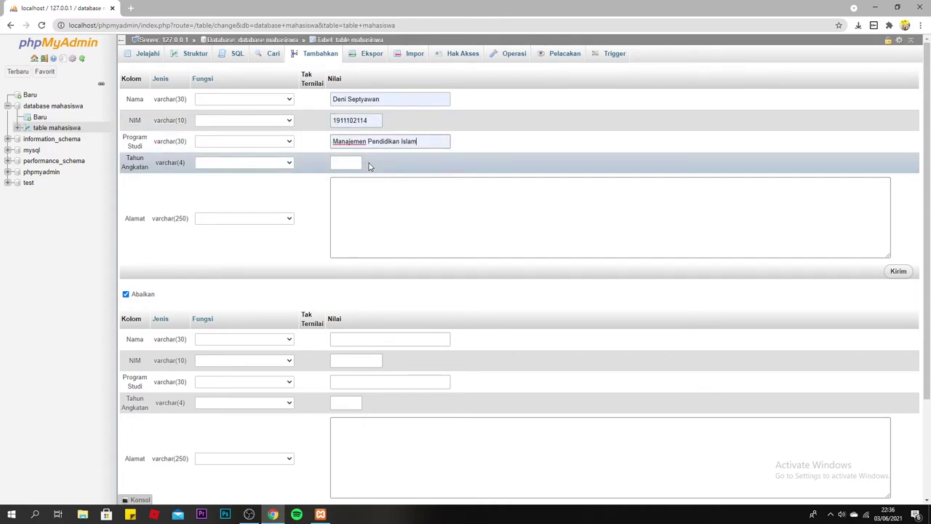
click(355, 163)
click(356, 183)
Enter the first student's address and submit the row
click(363, 195)
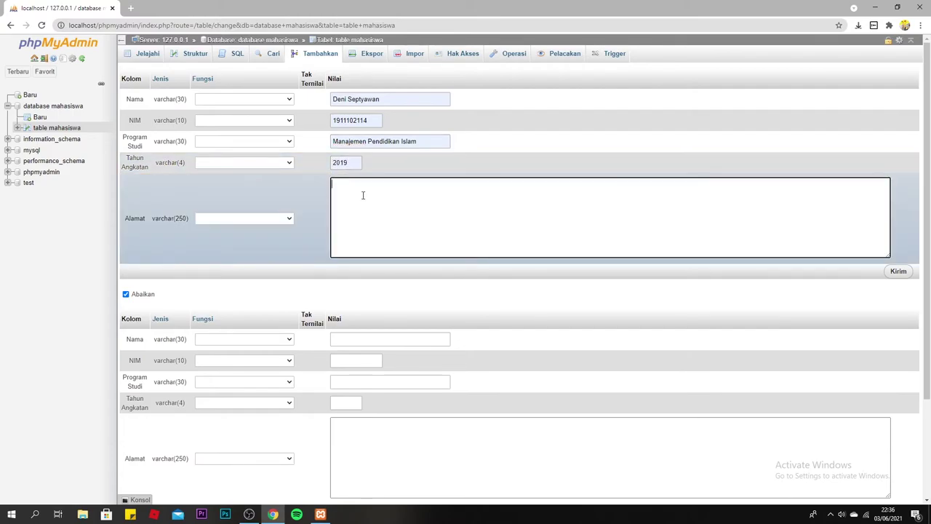
text(Jalan Entah Berantah)
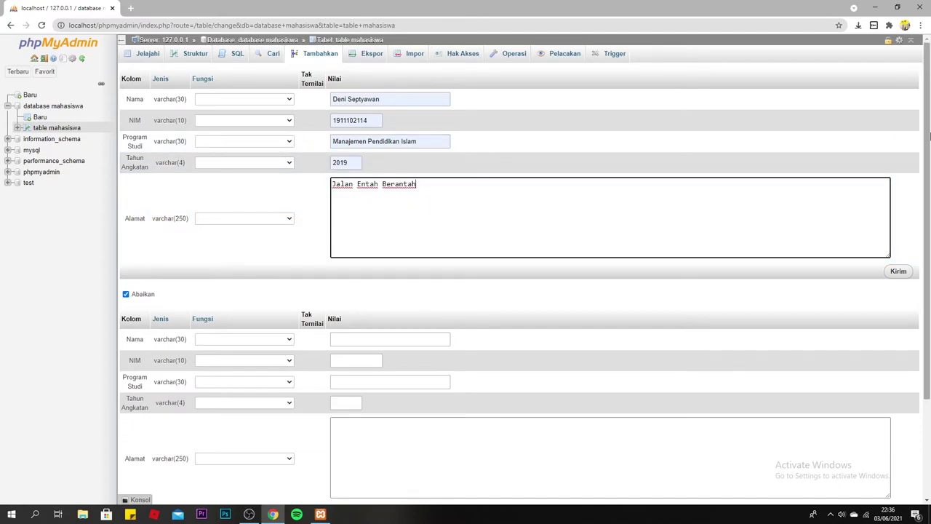
drag(929, 136, 929, 234)
click(897, 383)
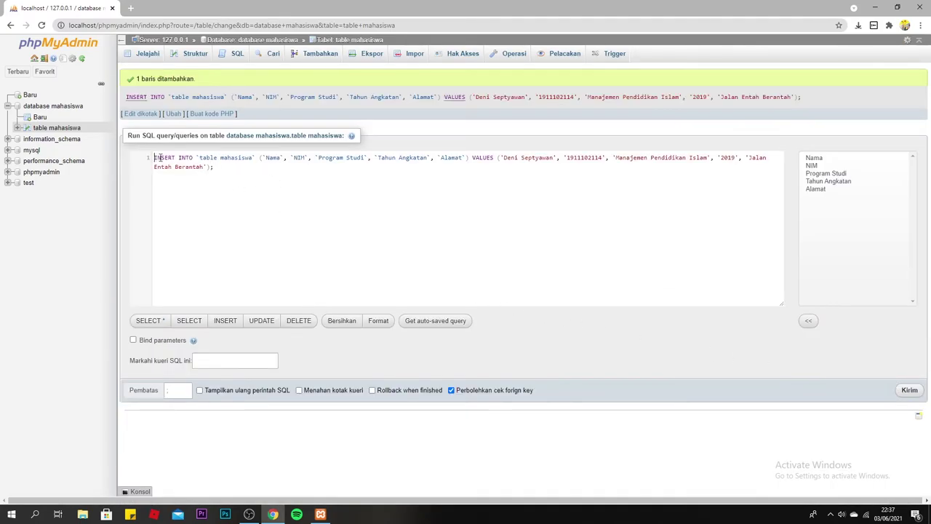
Browse table mahasiswa to verify the first student row, then open a blank insert form
key(ctrl+a)
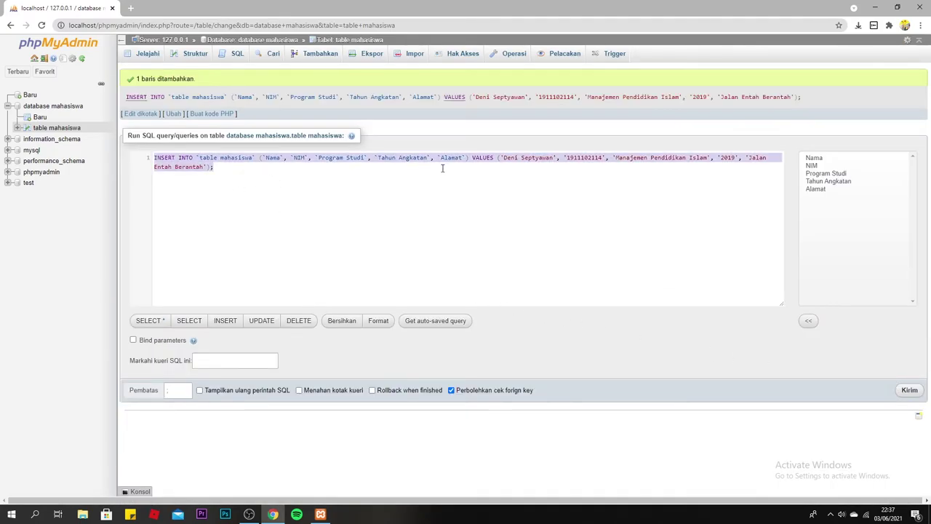
click(219, 167)
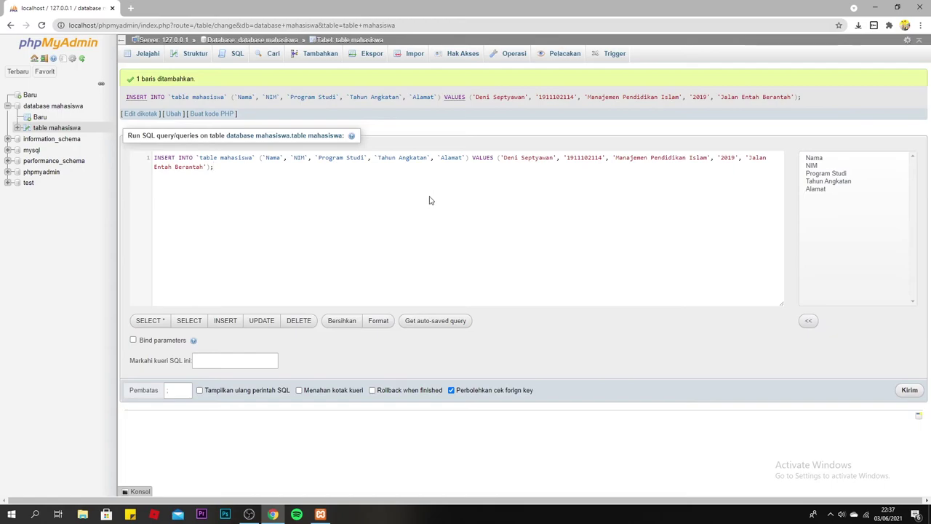
click(143, 58)
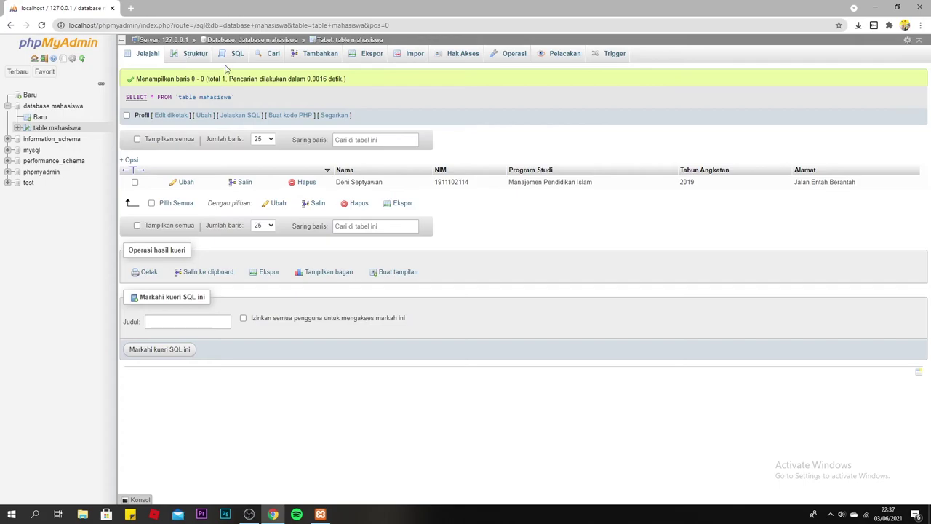
click(309, 56)
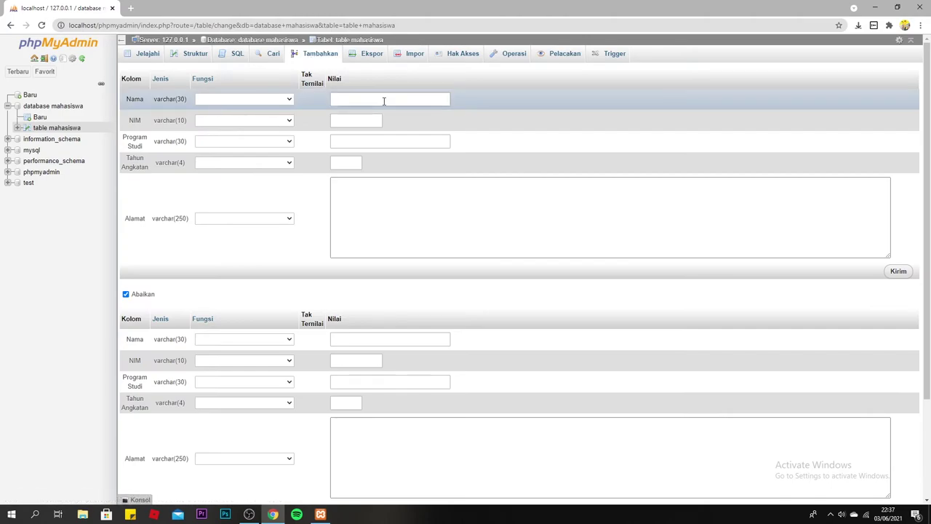
Enter the second student's name, NIM, Program Studi 'Teknik Informatika' and year 2019
click(384, 101)
text(Budi Irawan)
click(369, 116)
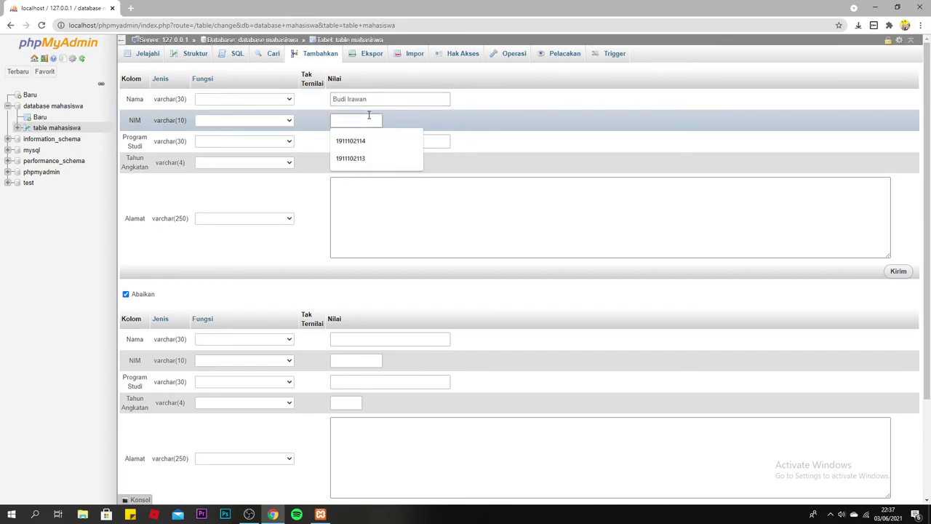
click(368, 158)
click(368, 141)
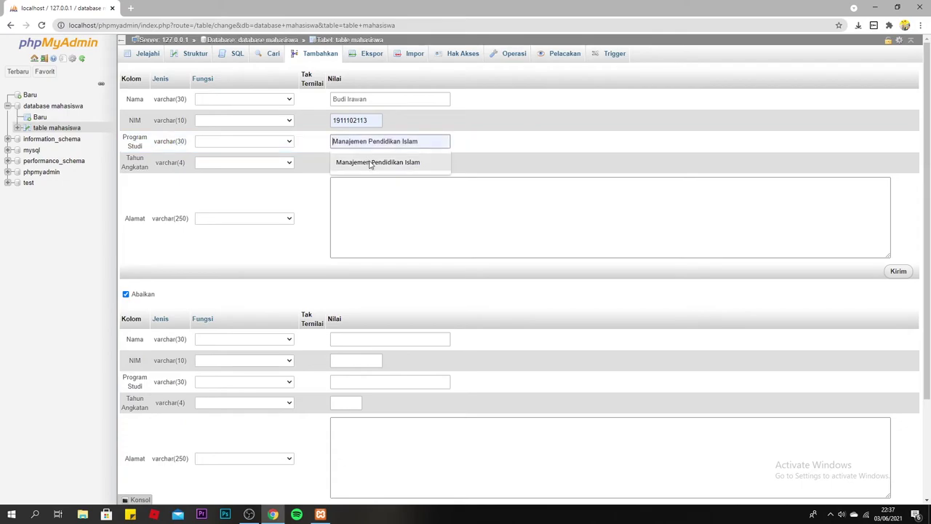
text(Teknik Informa)
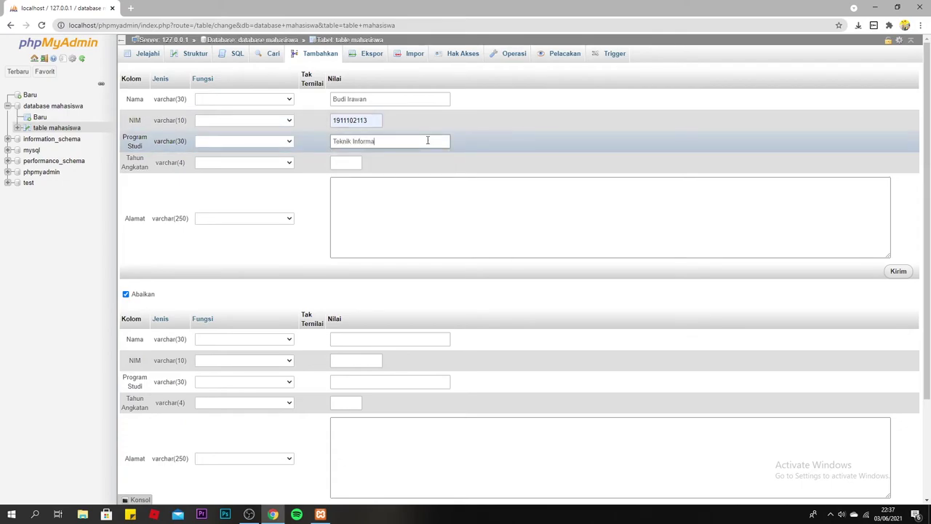
click(346, 163)
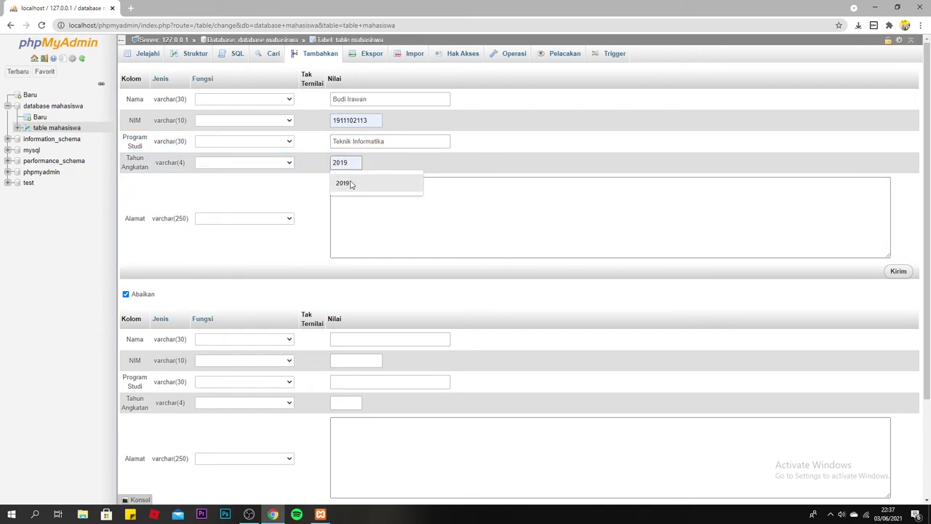
click(348, 183)
Add the second student's address, save the row, and browse the table's two rows
click(368, 196)
text(Jal)
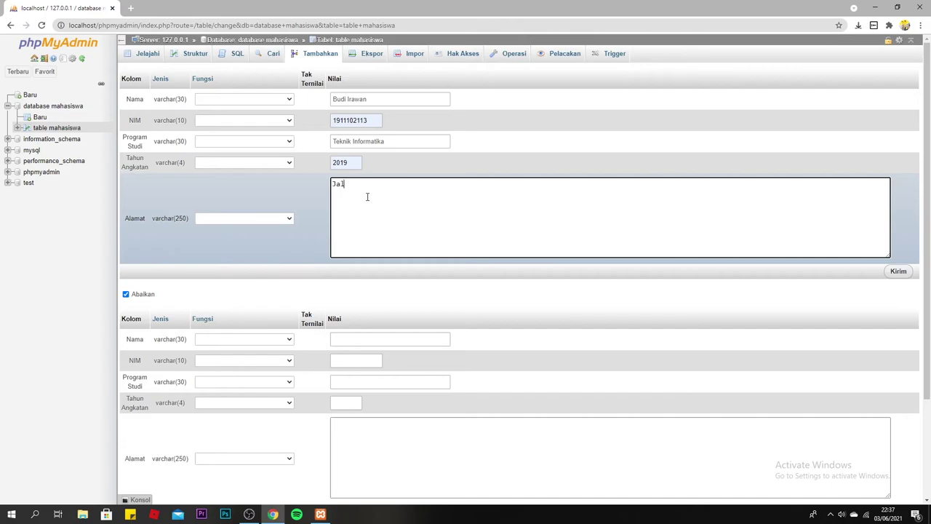
text(an Gatau di jalan aopapa)
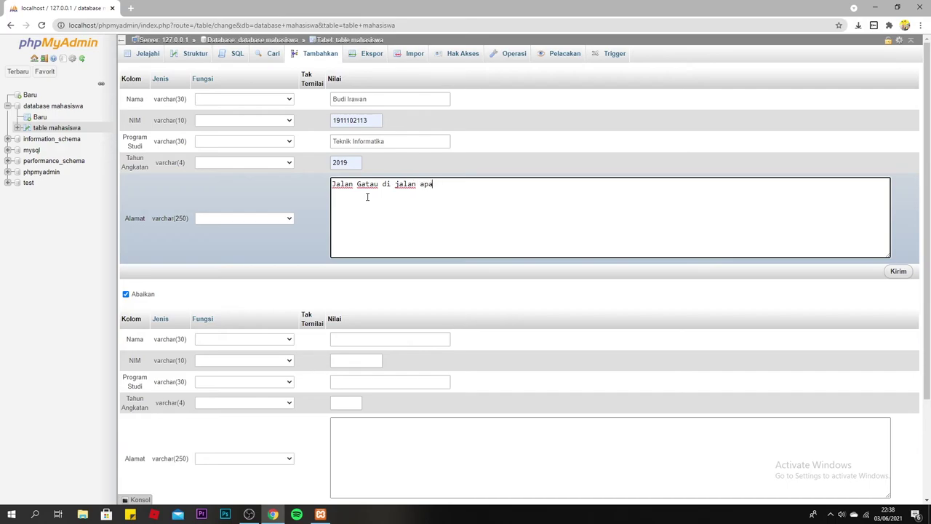
drag(929, 149, 929, 247)
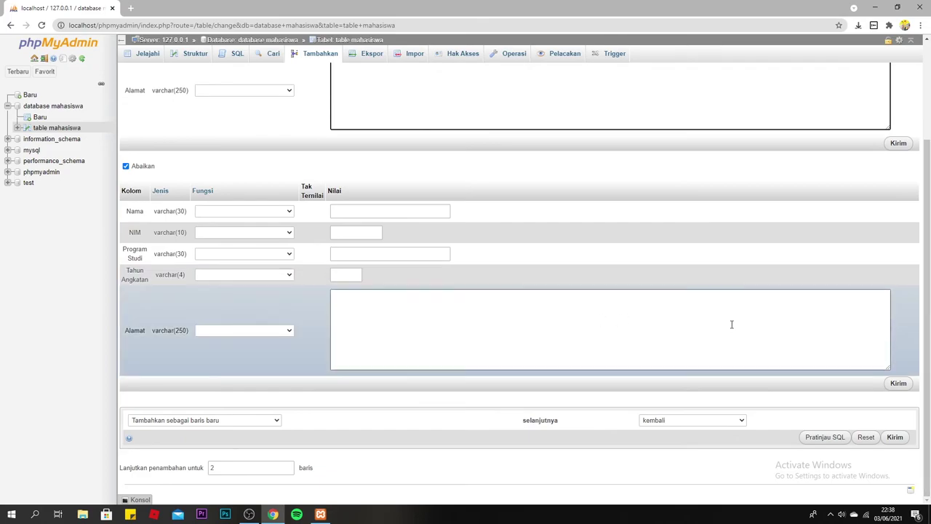
click(902, 385)
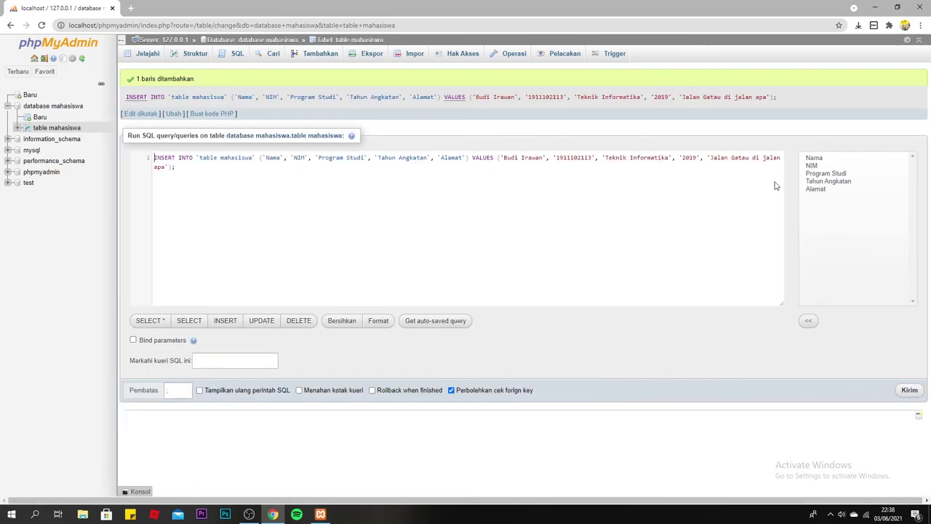
click(144, 57)
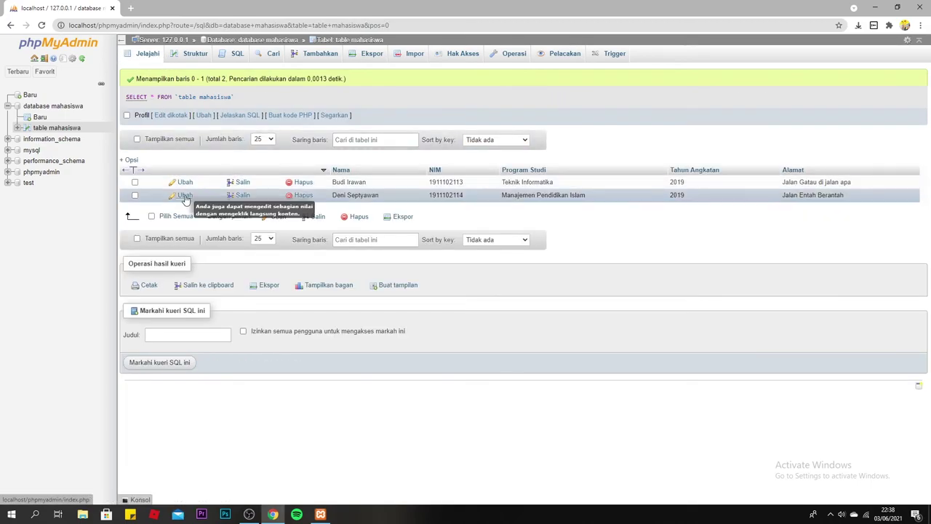